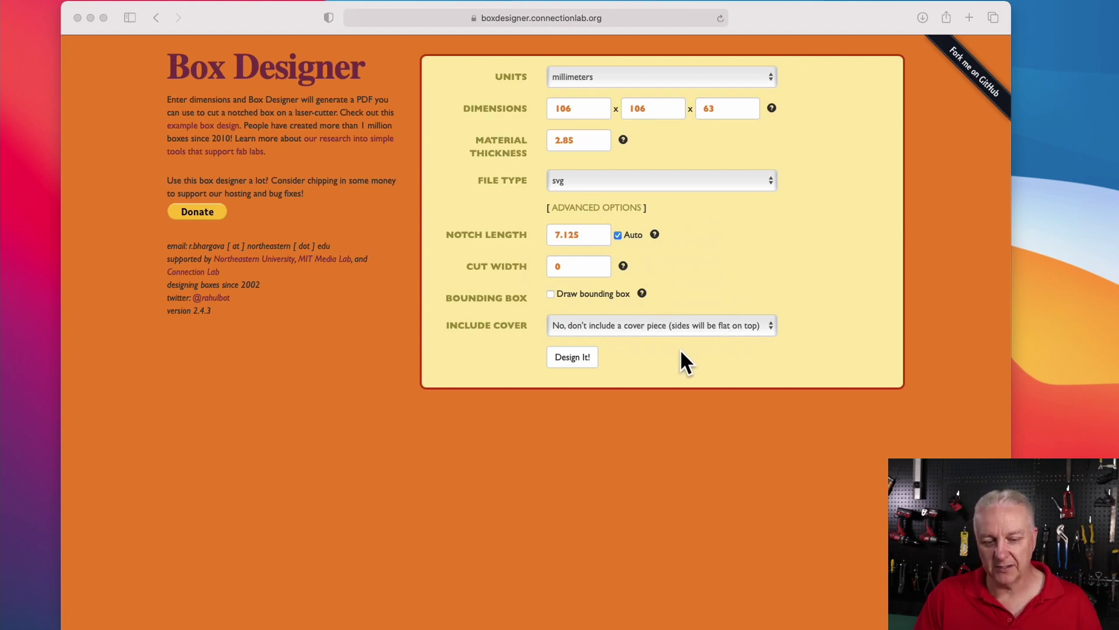
- Generate the 106 × 106 × 63 mm open-top notched box SVG for 2.85 mm material
click(581, 355)
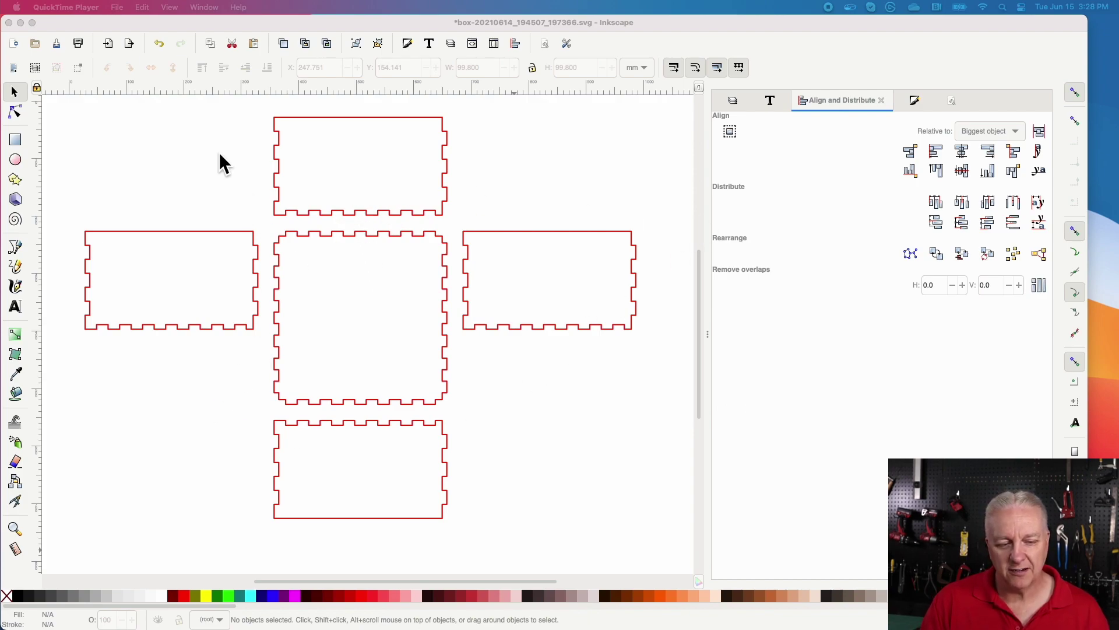
- Draw a rectangle below the left side panel and size it to 106 × 106 mm
click(15, 144)
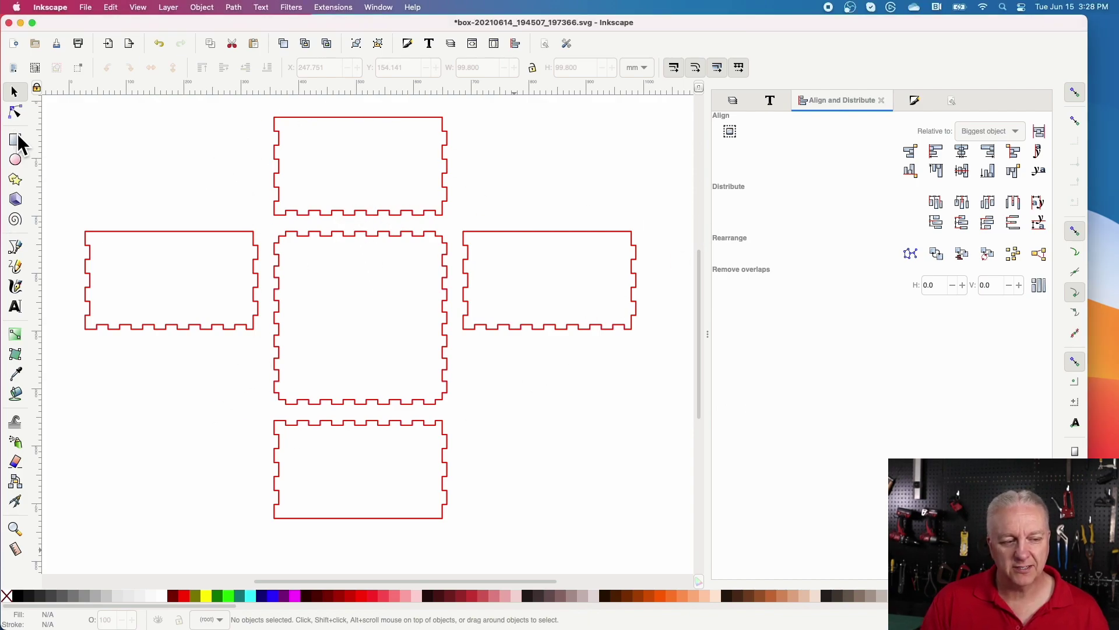
click(15, 140)
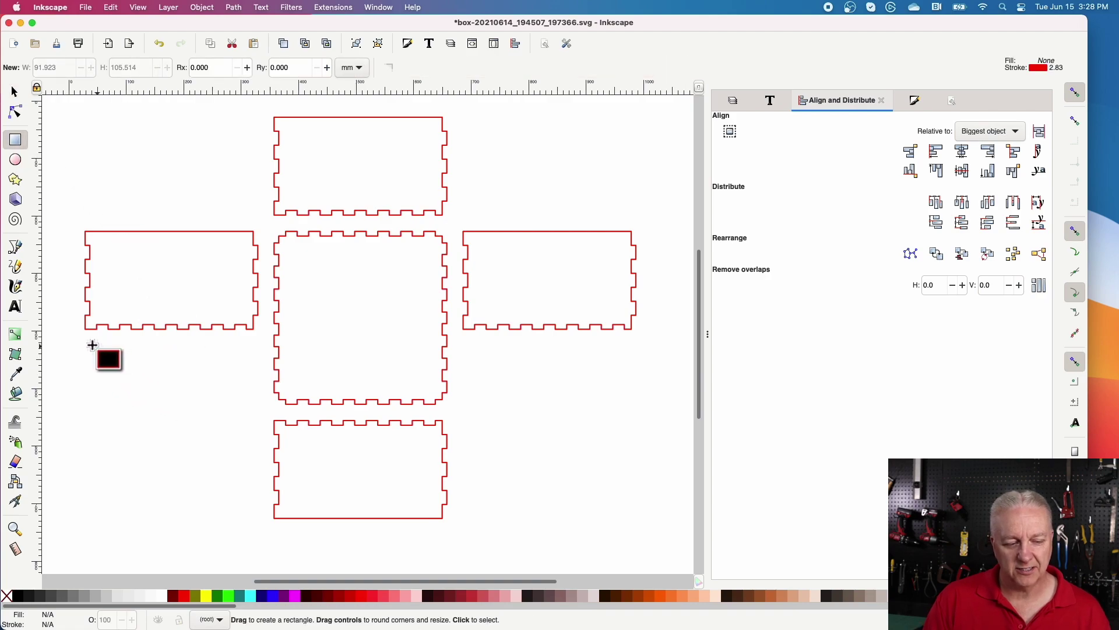
drag(76, 350, 252, 509)
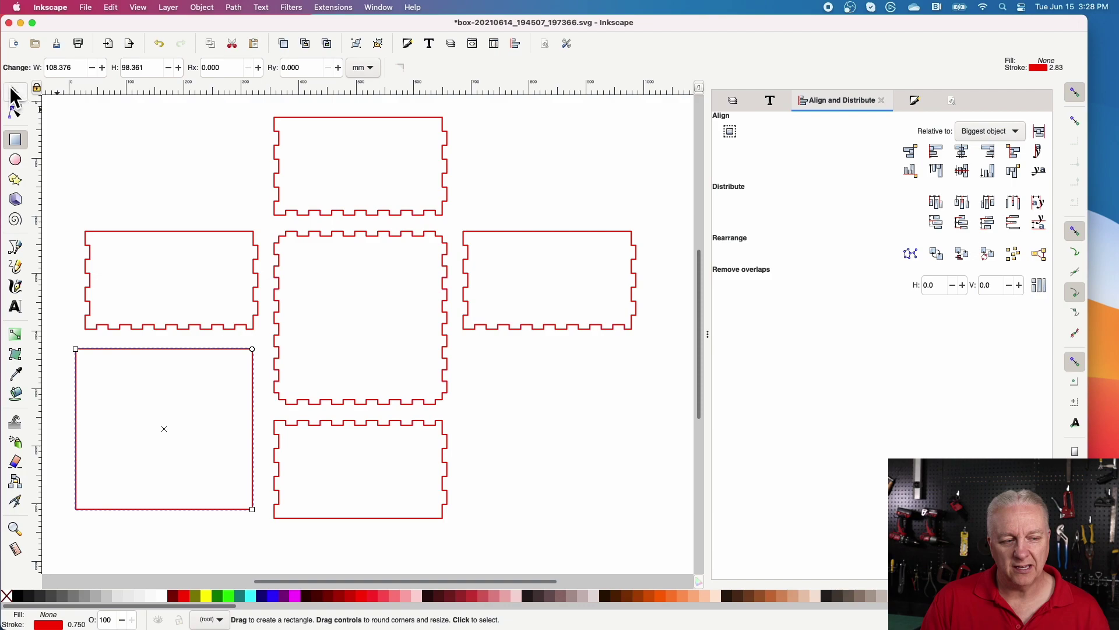
click(14, 92)
drag(496, 68, 429, 63)
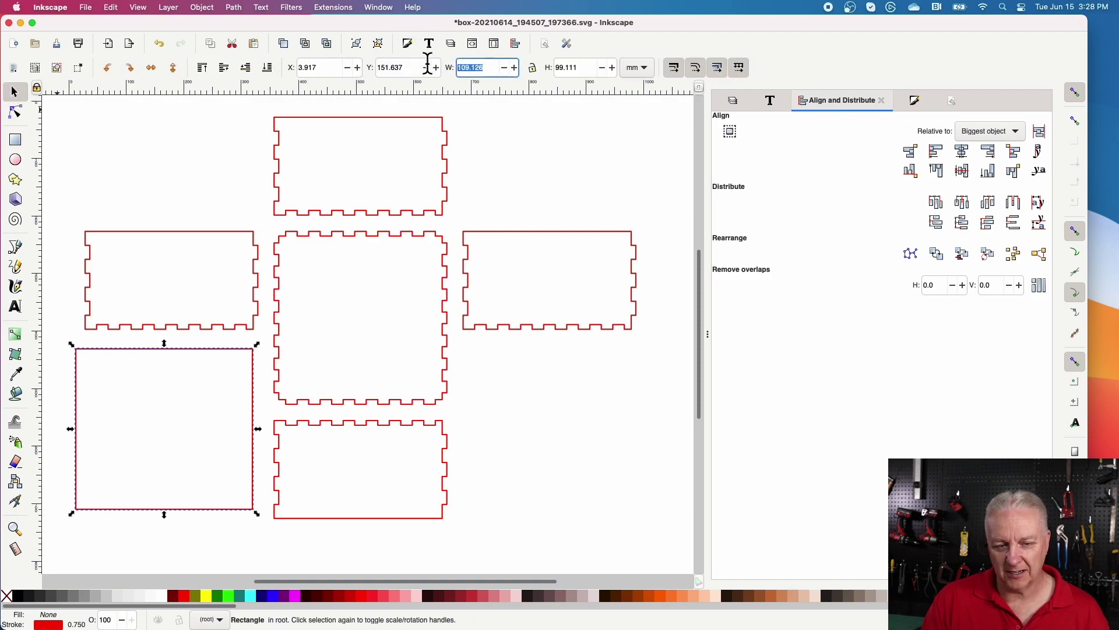
text(106)
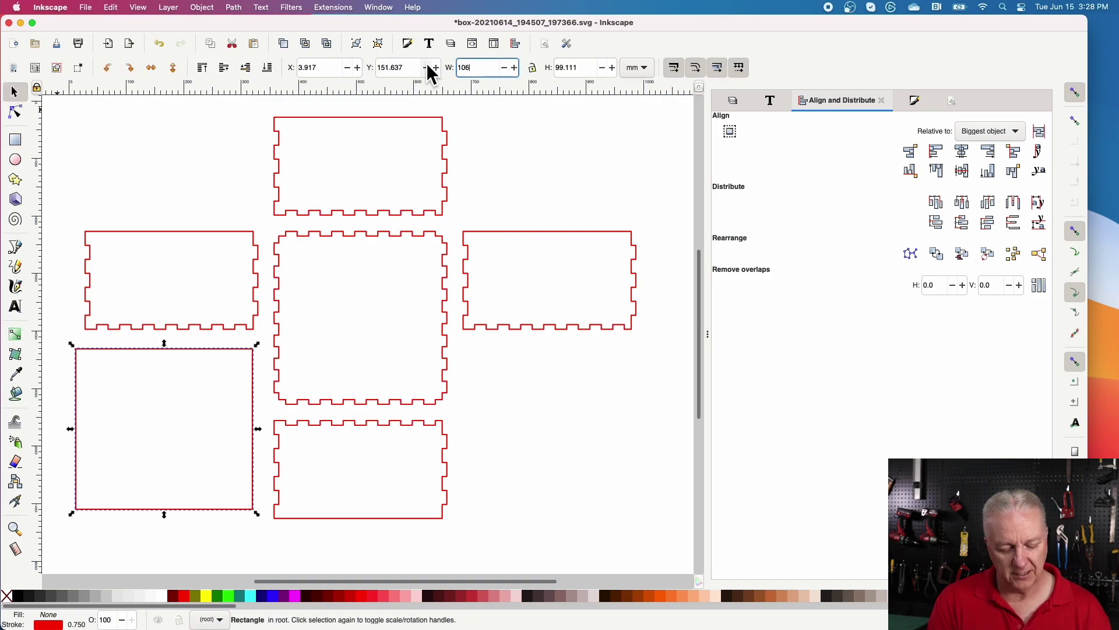
key(Tab)
text(106)
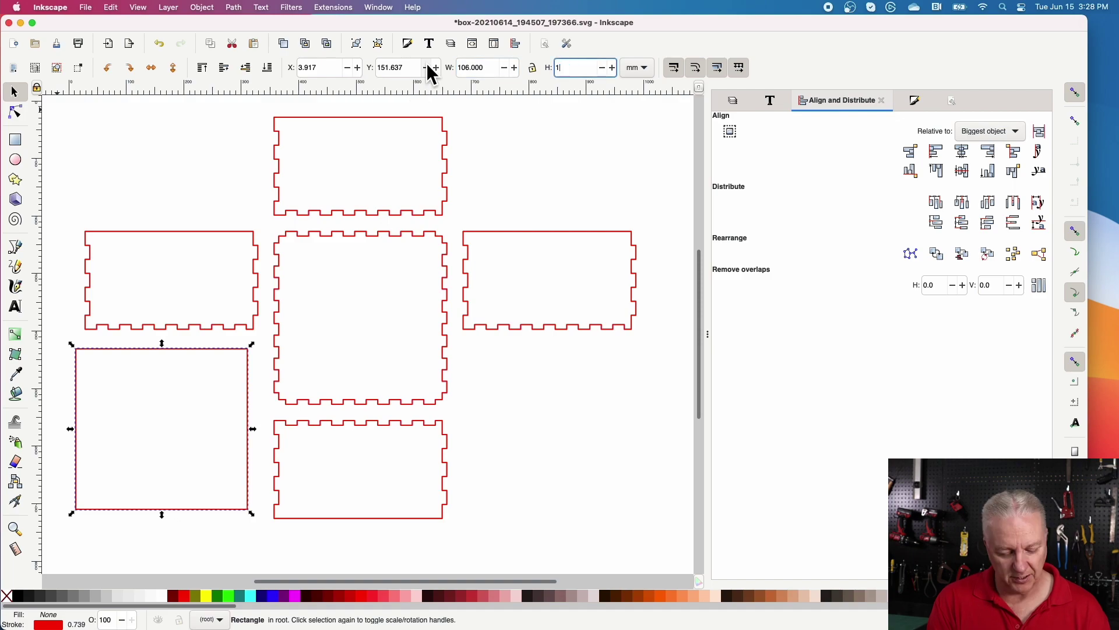
key(Return)
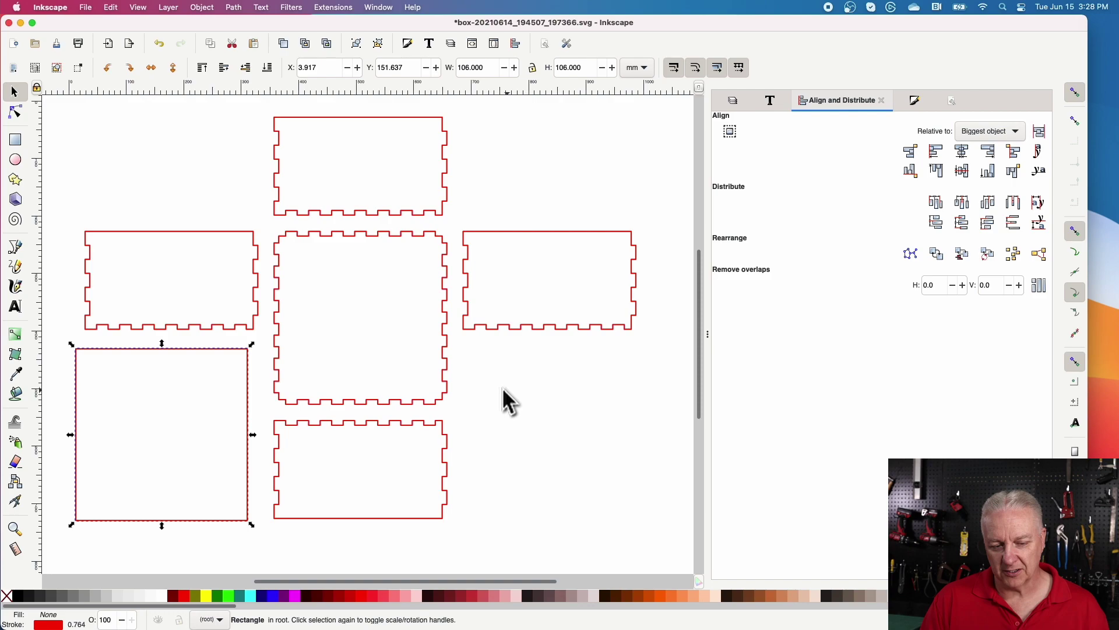
- Draw a second rectangle beside the bottom panel, size it 99.8 × 99.8 mm, and nudge it into place
click(15, 139)
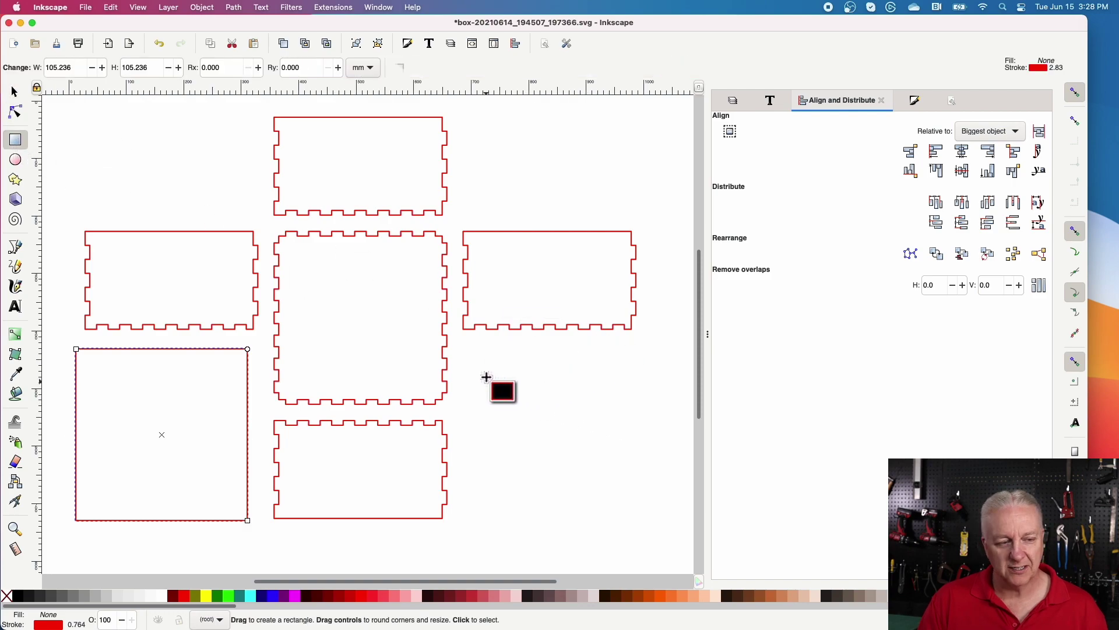
drag(496, 368, 650, 503)
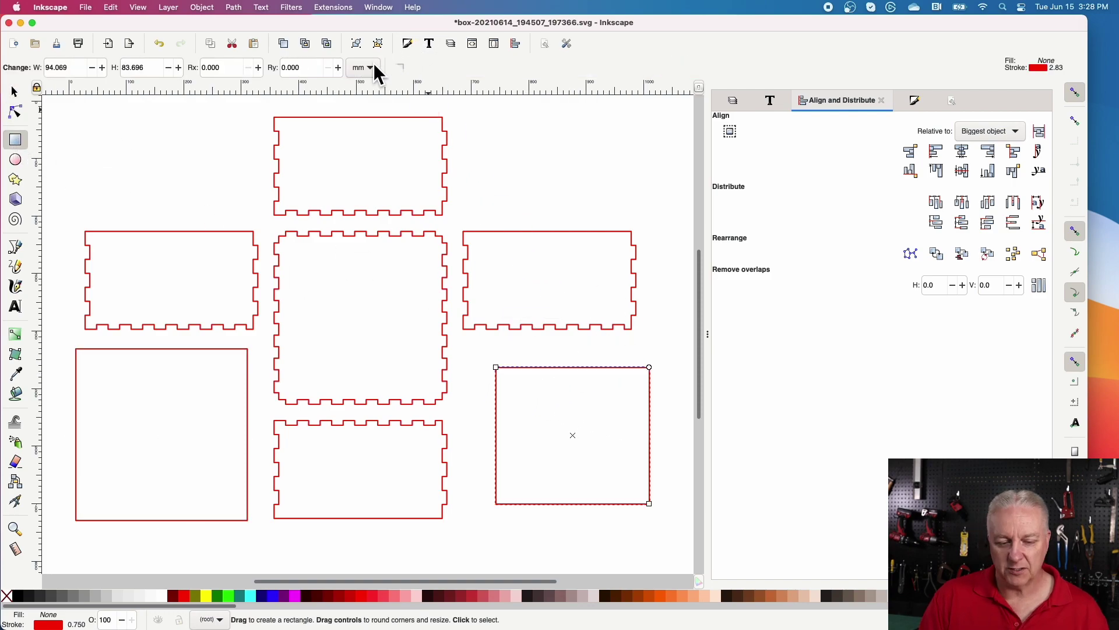
click(14, 92)
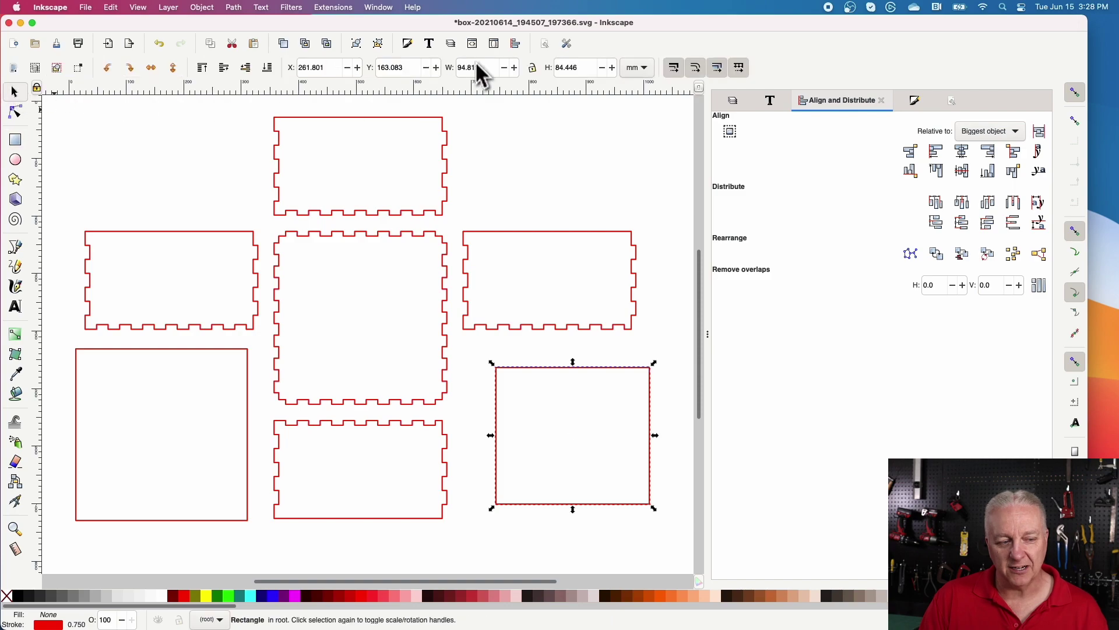
double_click(476, 68)
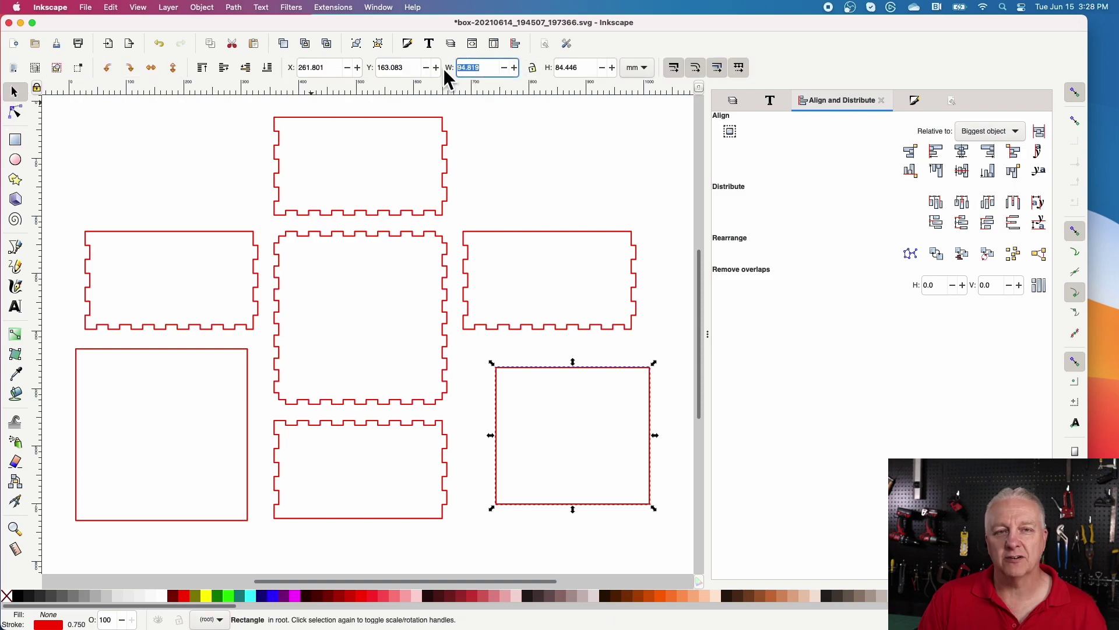
text(99.8)
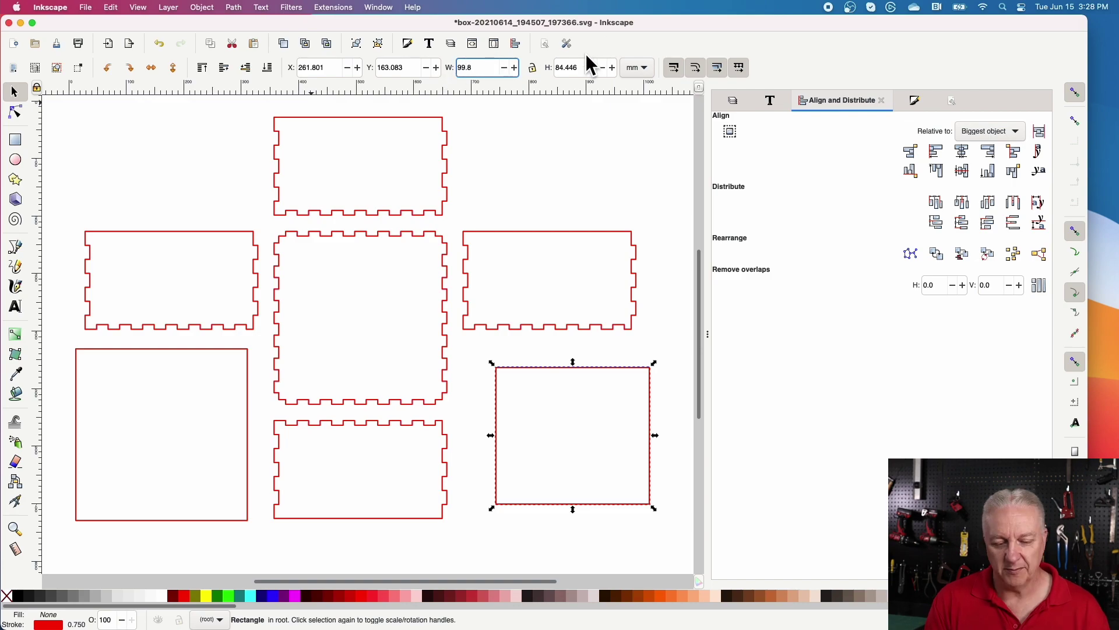
key(Tab)
text(99.8)
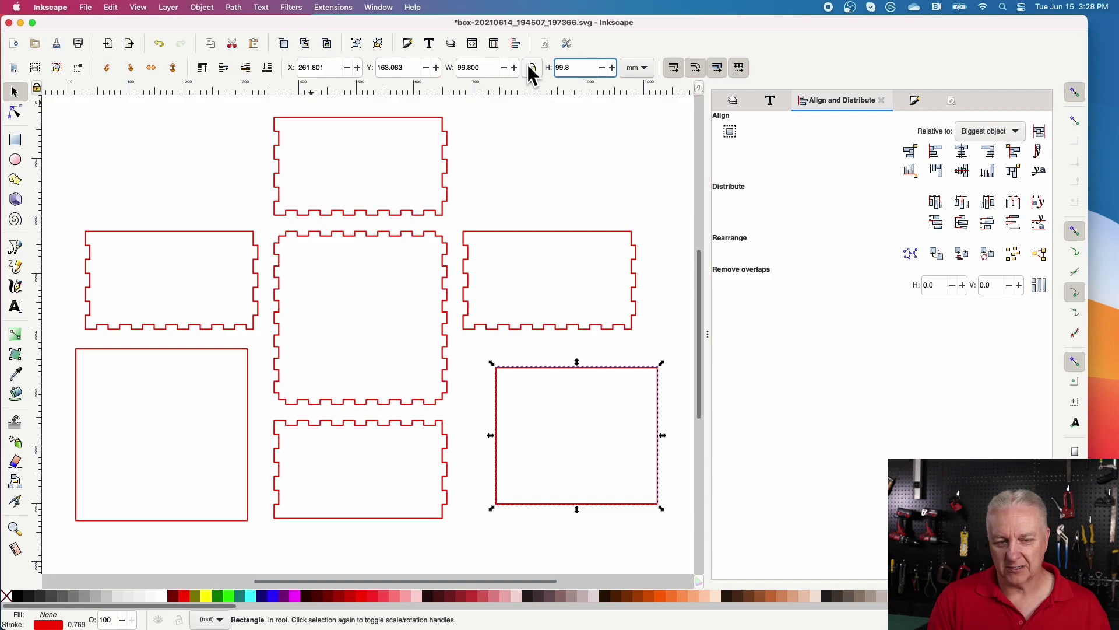
key(Return)
drag(622, 368, 597, 352)
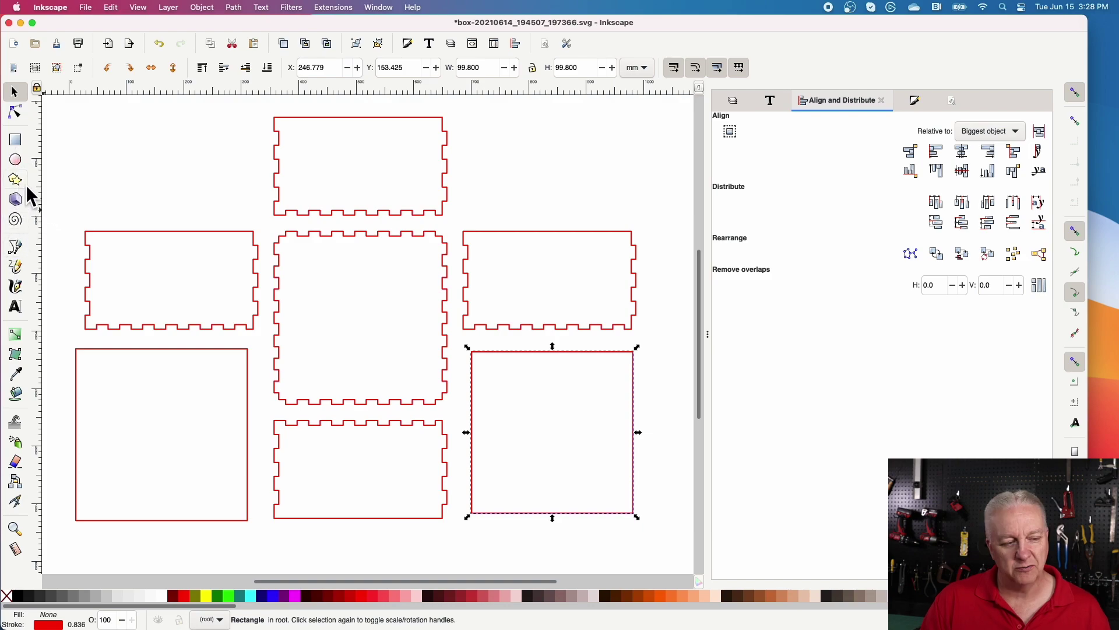
- Round the corners of the 99.8 mm square
click(17, 112)
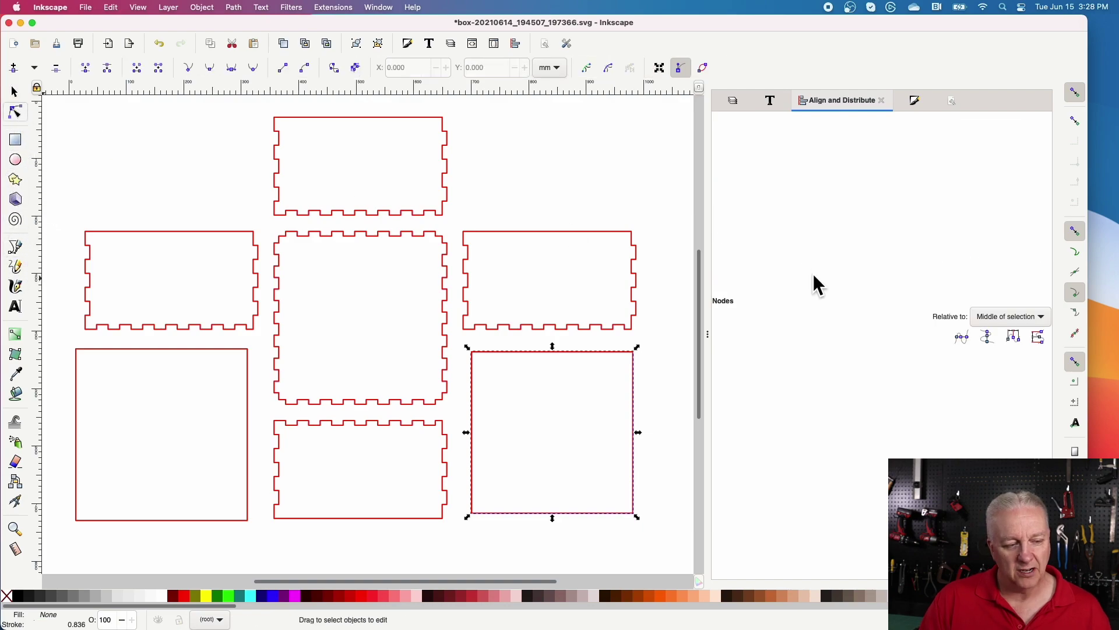
drag(637, 358, 646, 379)
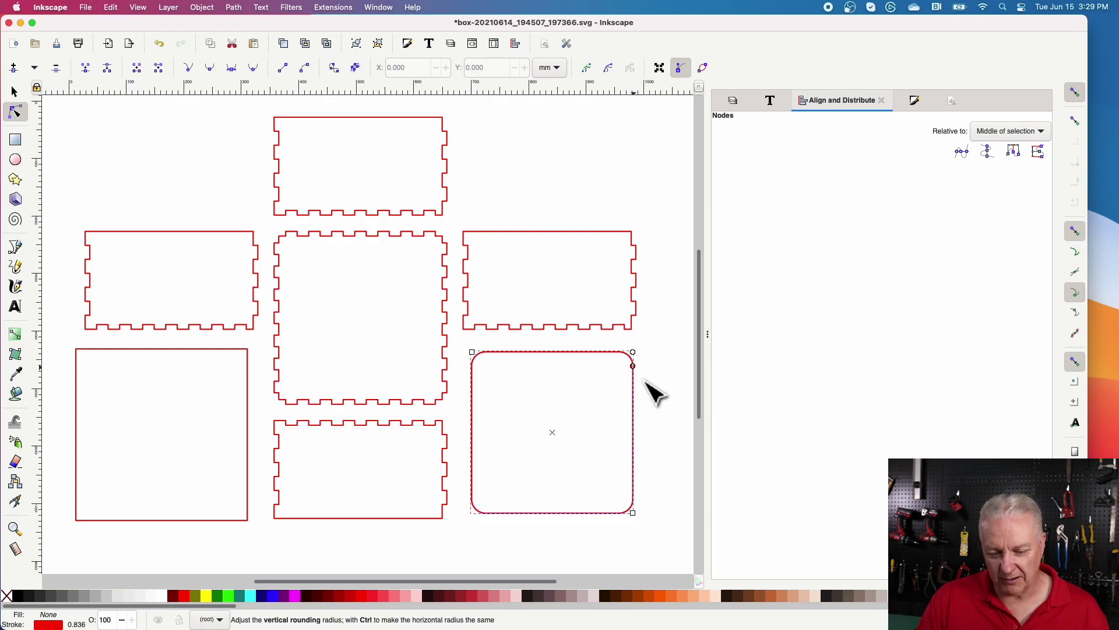
click(673, 428)
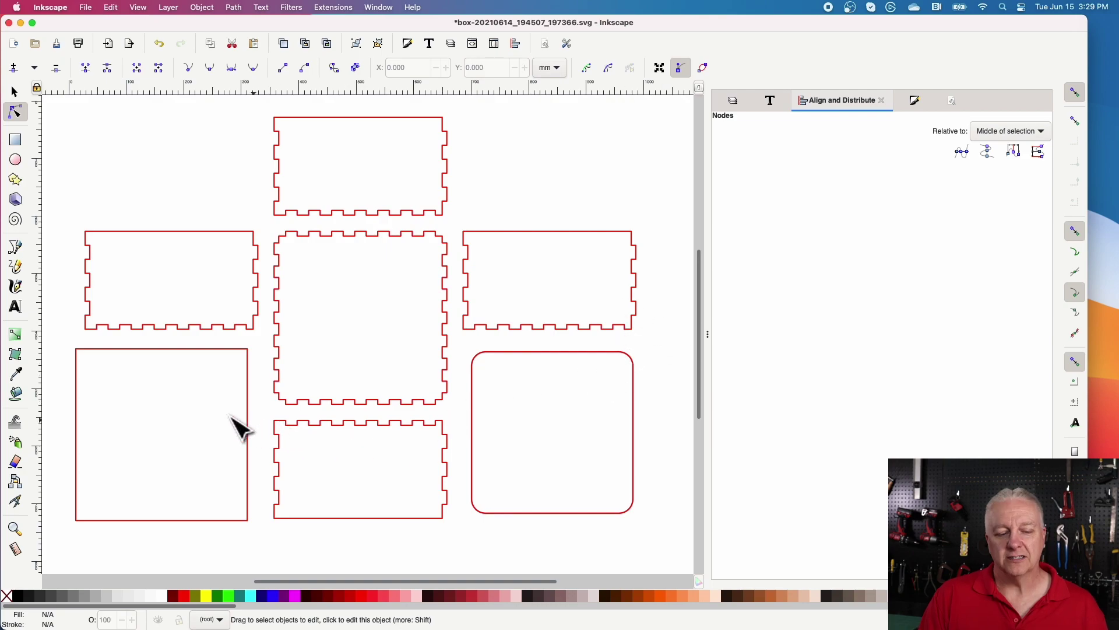
- Type 'Knick' and 'Knacks' on two center-aligned lines inside the square lid
click(14, 307)
click(125, 393)
text(Knick)
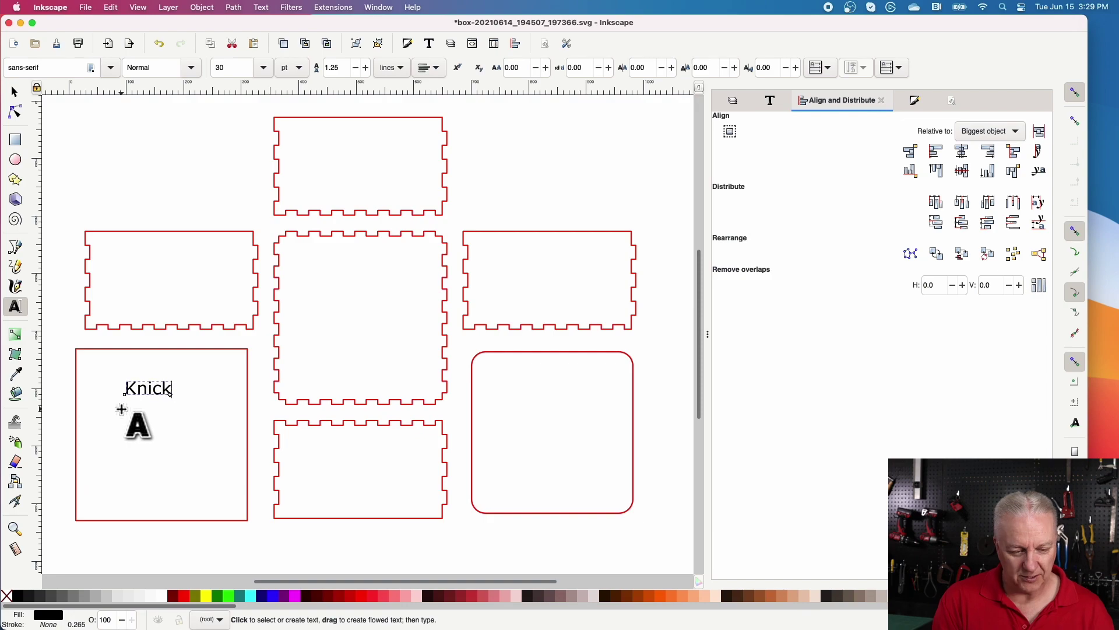
key(Return)
text(Knacks)
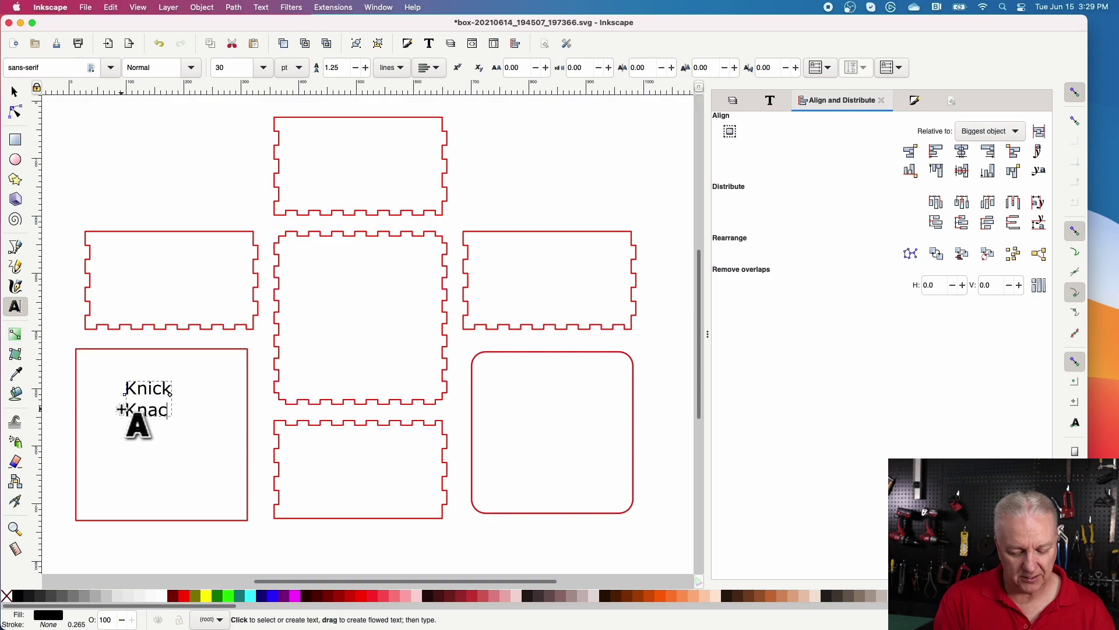
click(434, 67)
click(427, 88)
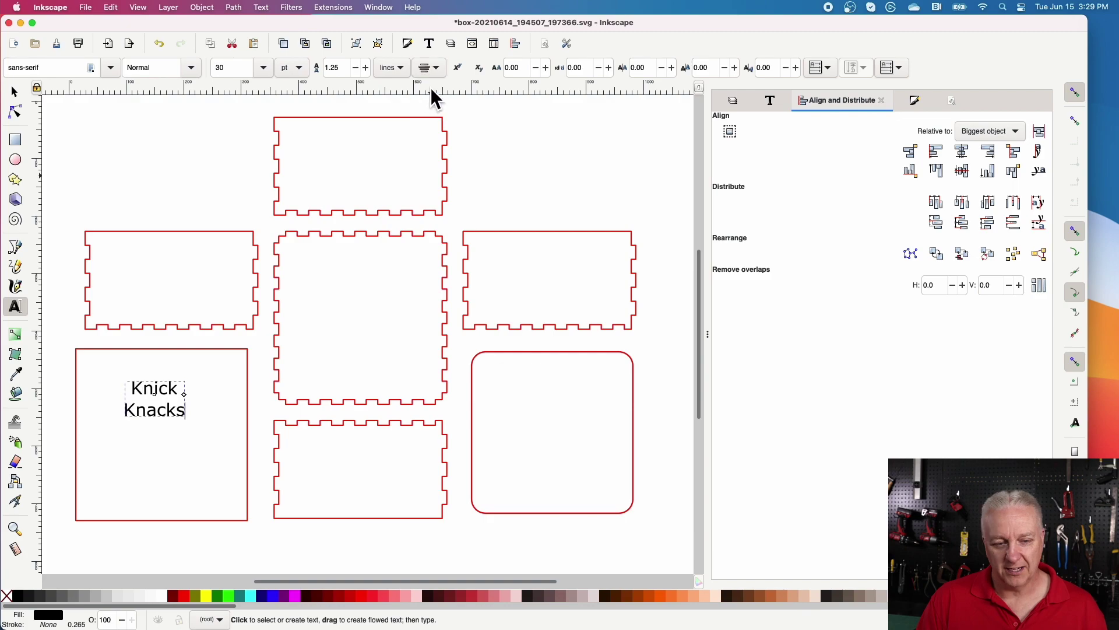
- Set the text to the Ballet font and enlarge it
click(768, 98)
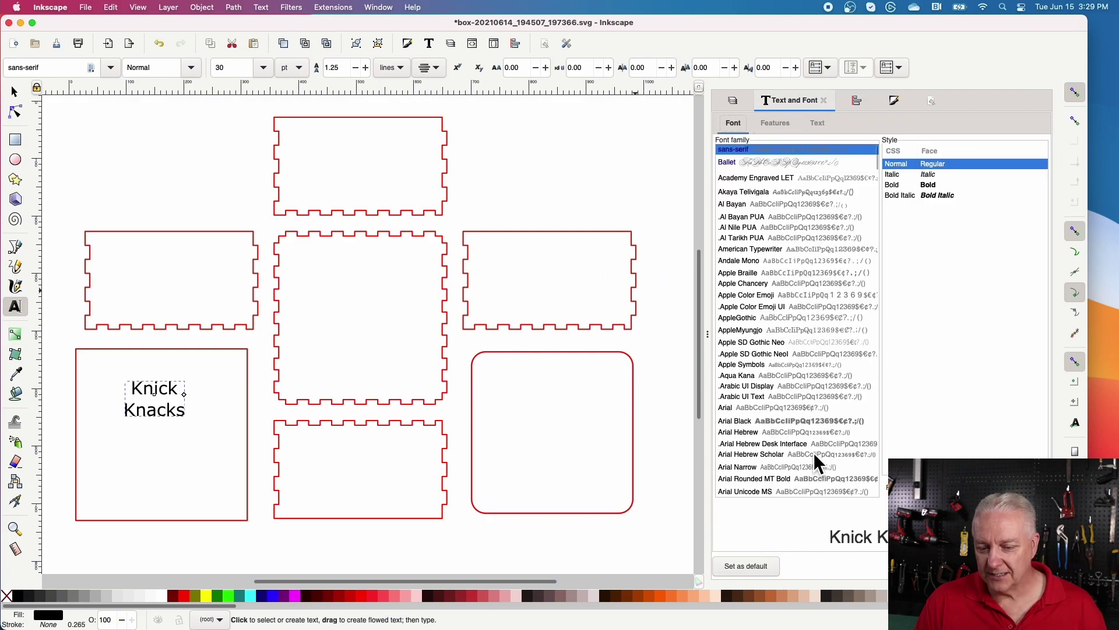
scroll(816, 464, down, 5)
click(790, 476)
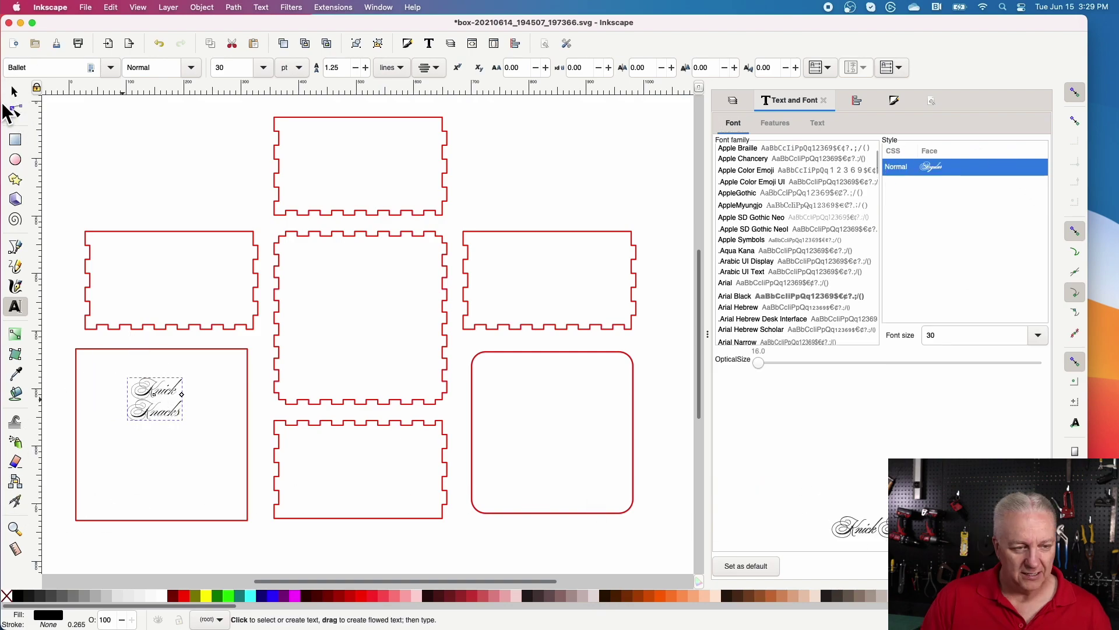
click(15, 111)
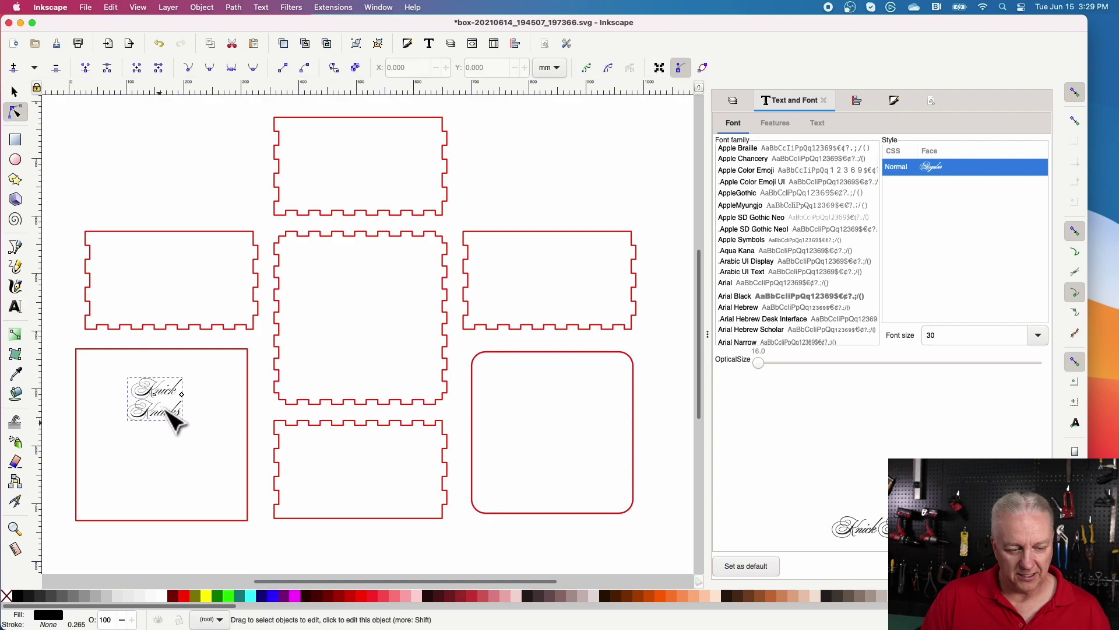
click(14, 91)
drag(153, 422, 154, 461)
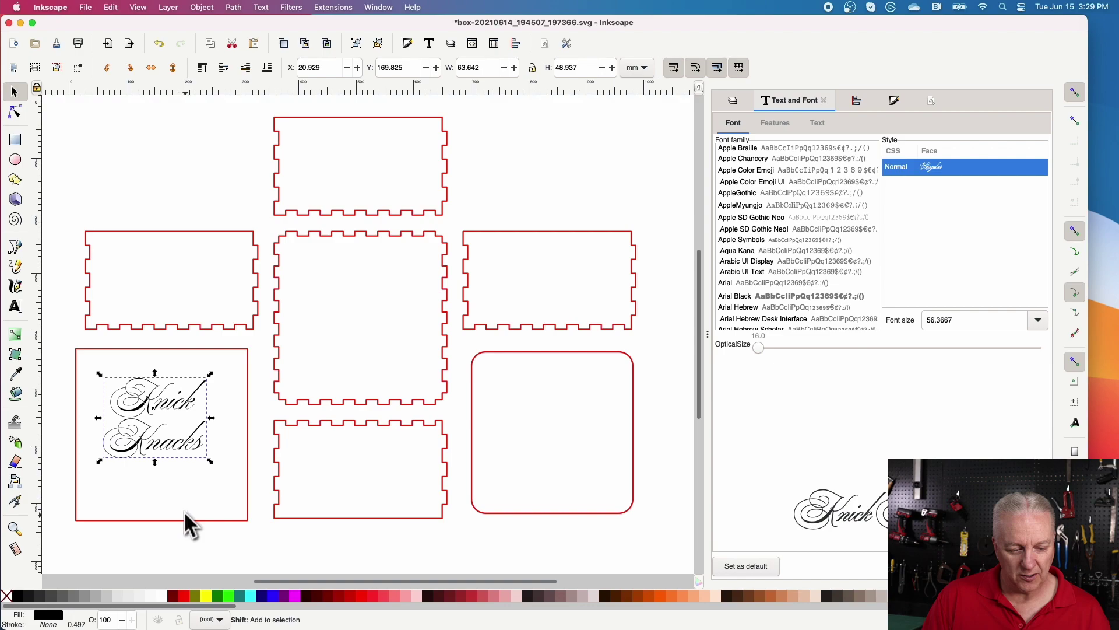
- Center the Knick Knacks text on the 106 mm lid square
shift+click(187, 517)
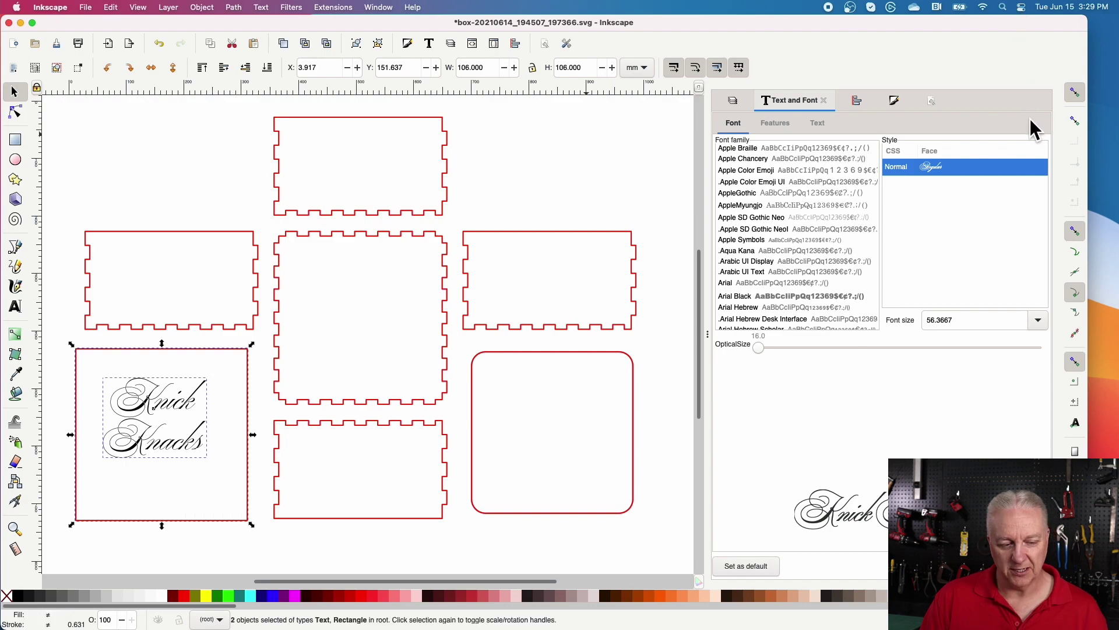
click(856, 102)
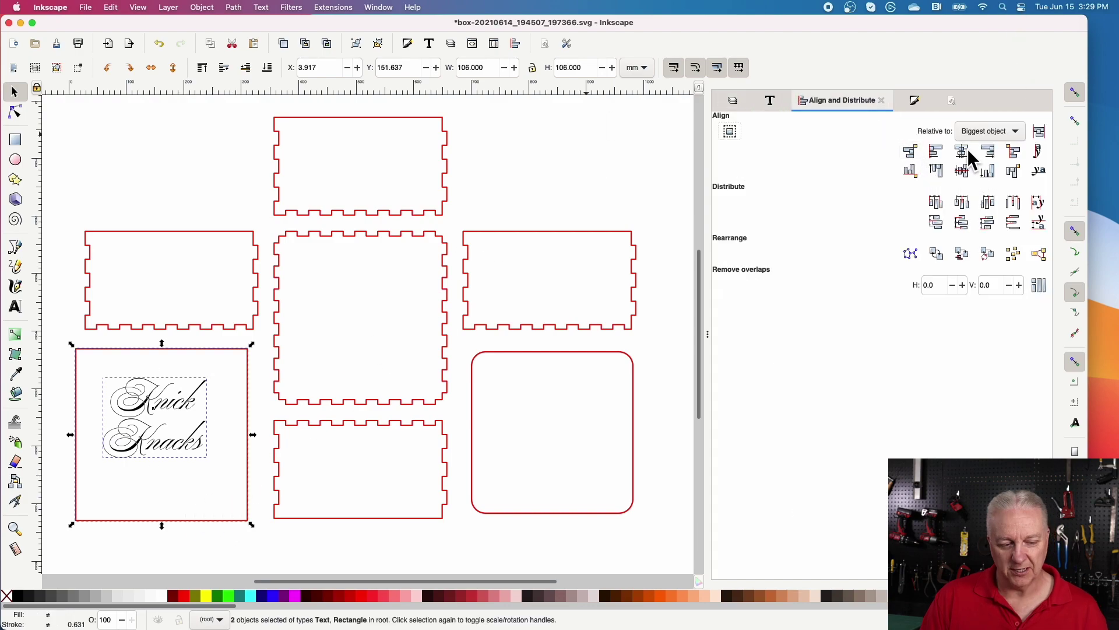
click(963, 171)
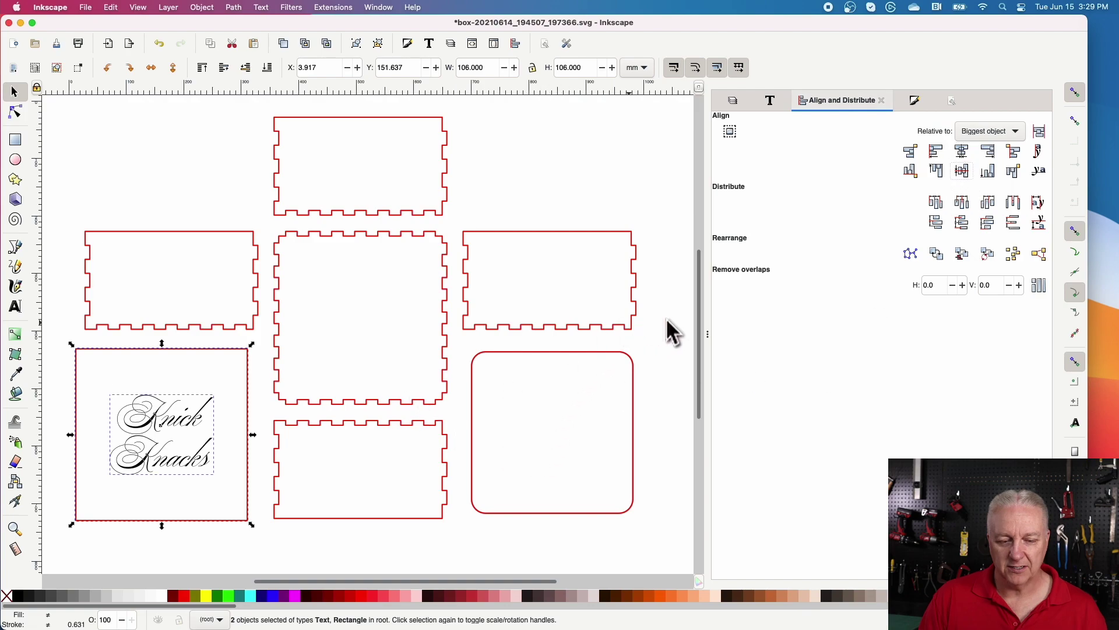
click(639, 352)
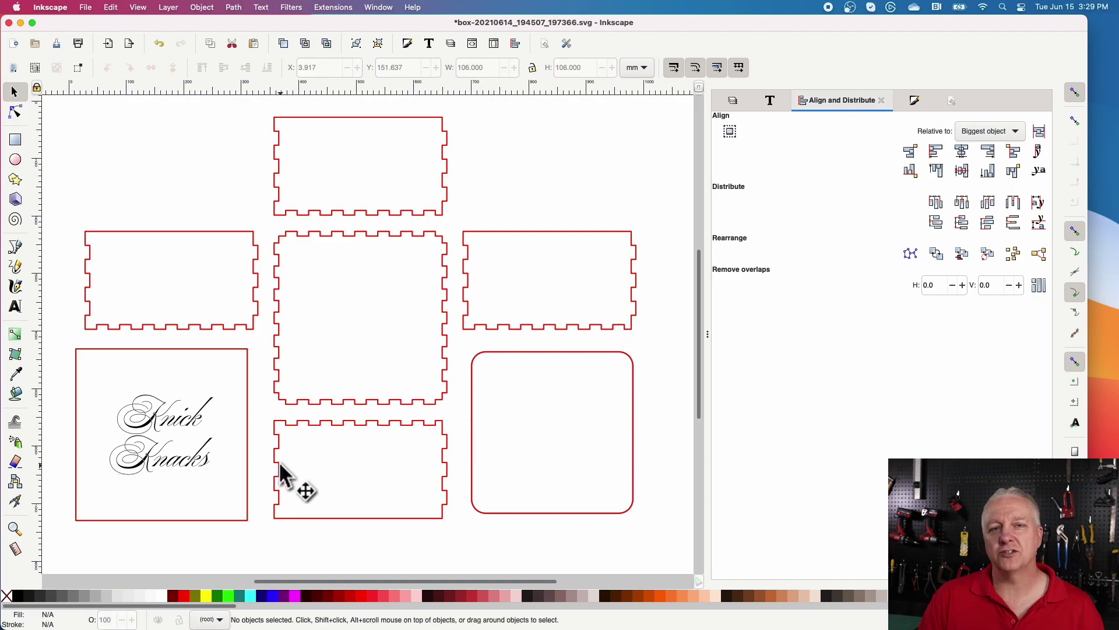